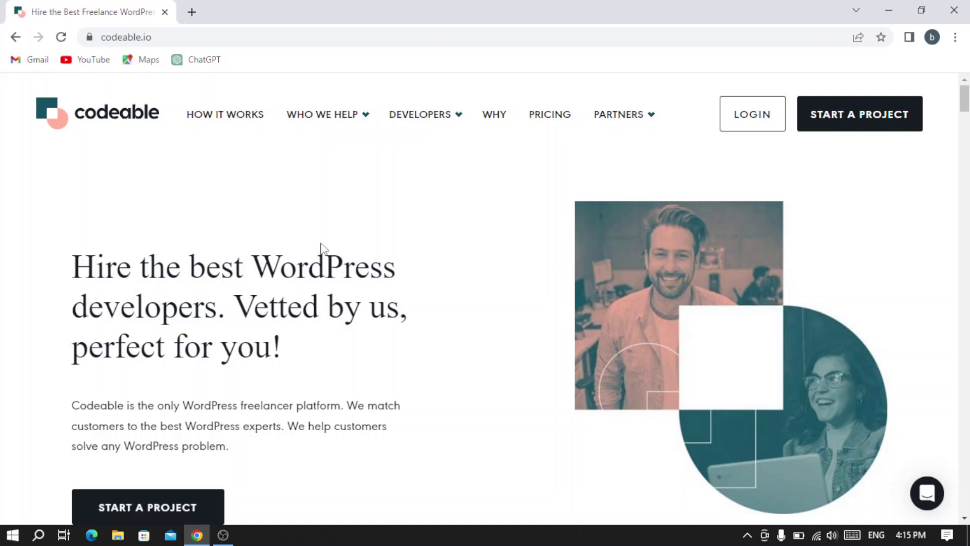
Look through the Who We Help, Developers and Partners menus on the Codeable homepage
{"action": "scroll", "coordinate": [323, 248], "scroll_direction": "down", "scroll_amount": 1}
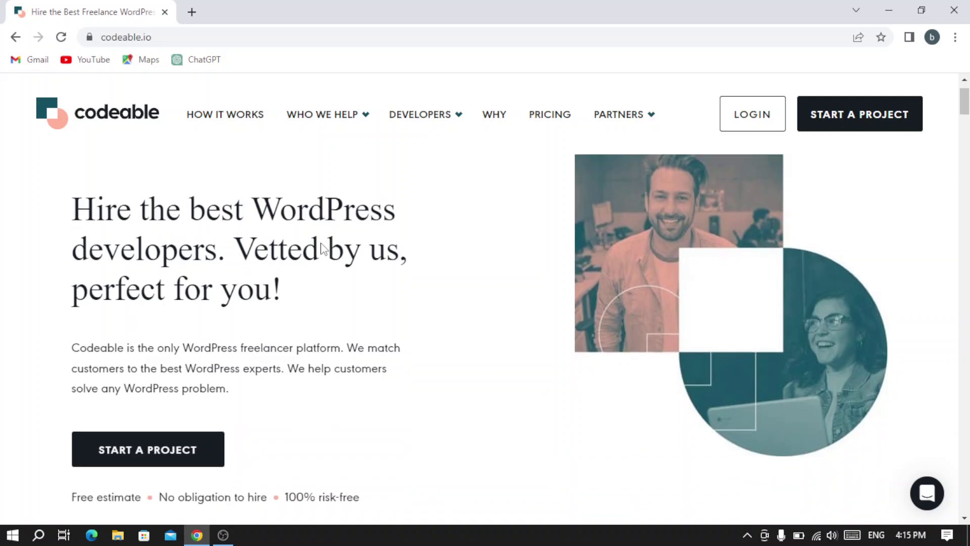
{"action": "scroll", "coordinate": [322, 244], "scroll_direction": "up", "scroll_amount": 1}
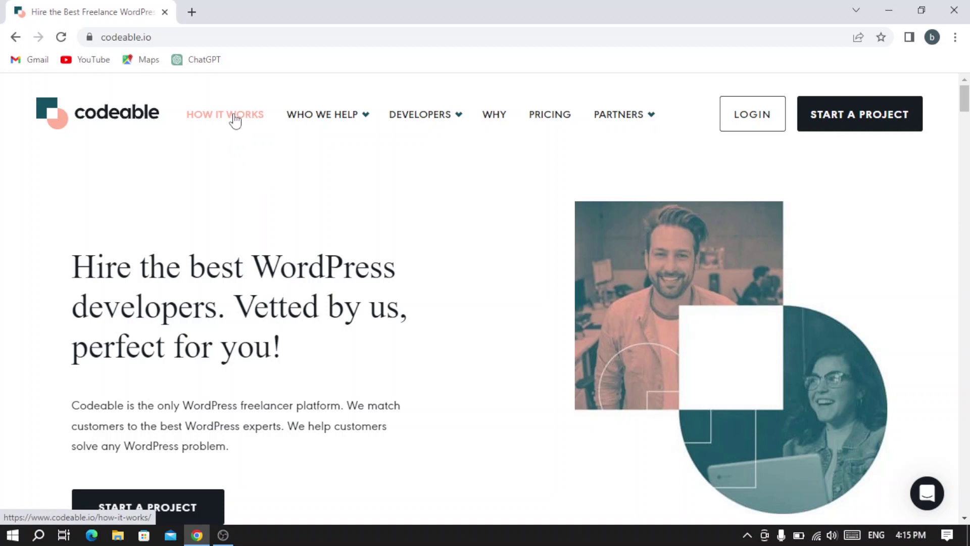
{"action": "mouse_move", "coordinate": [336, 115]}
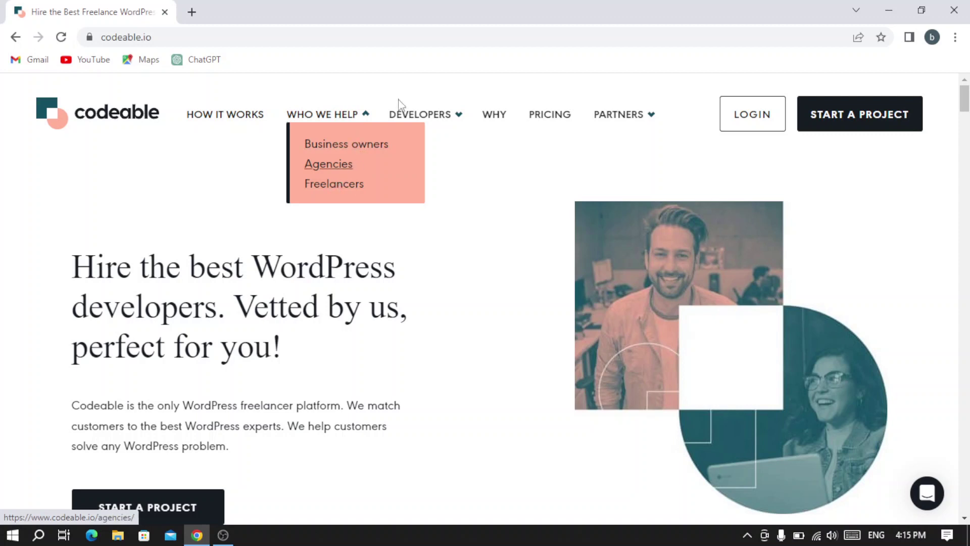
{"action": "mouse_move", "coordinate": [451, 114]}
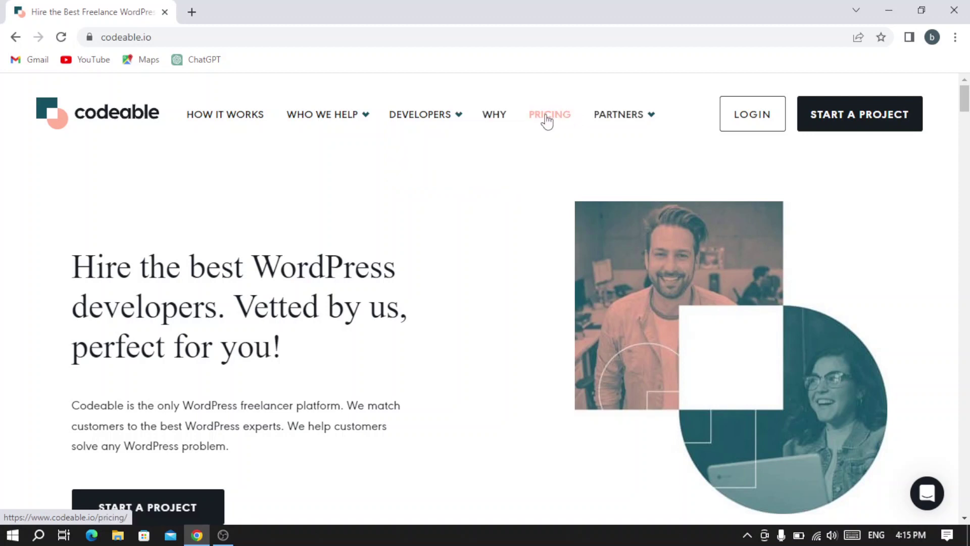
{"action": "mouse_move", "coordinate": [629, 118]}
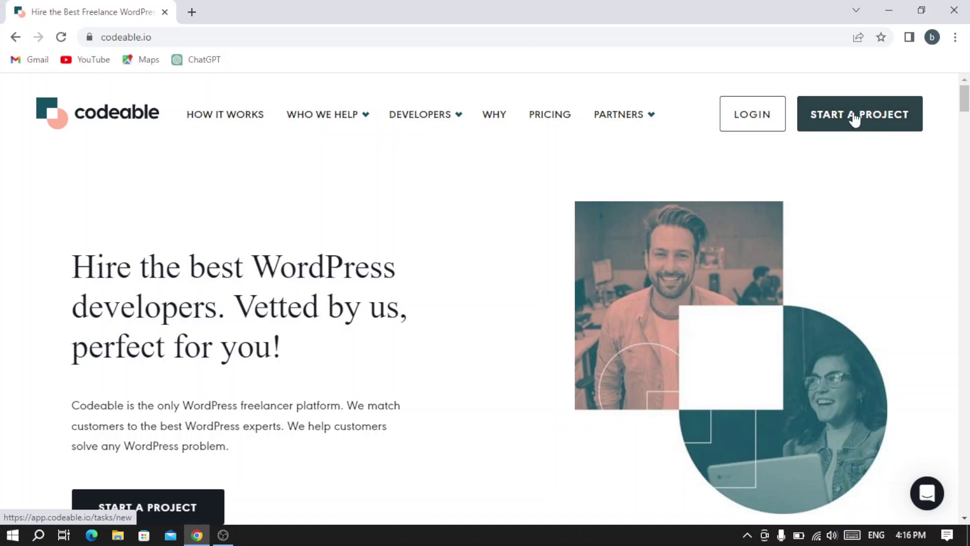
Go to the account sign-in page via LOGIN in the top bar
{"action": "left_click", "coordinate": [748, 121]}
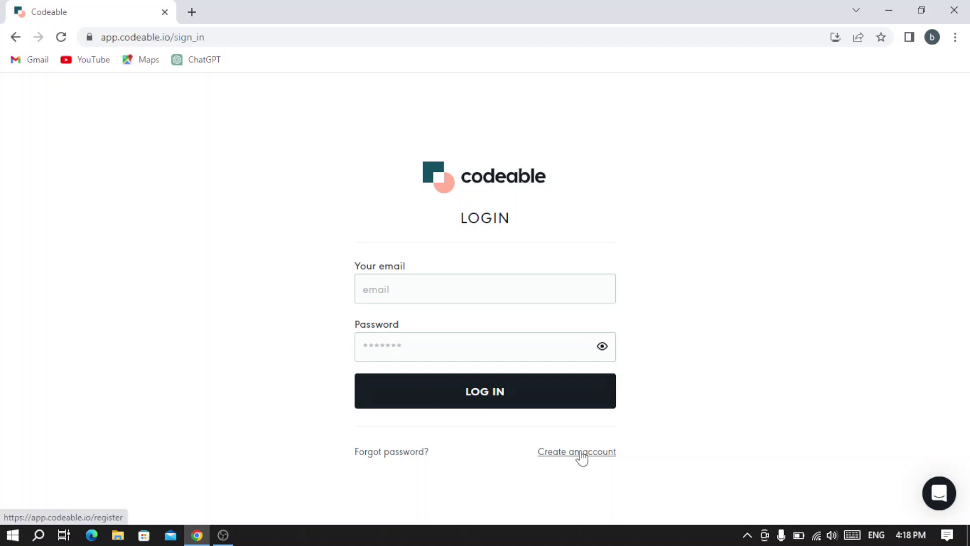
Switch to the new-account registration form and scroll through its fields
{"action": "left_click", "coordinate": [582, 458]}
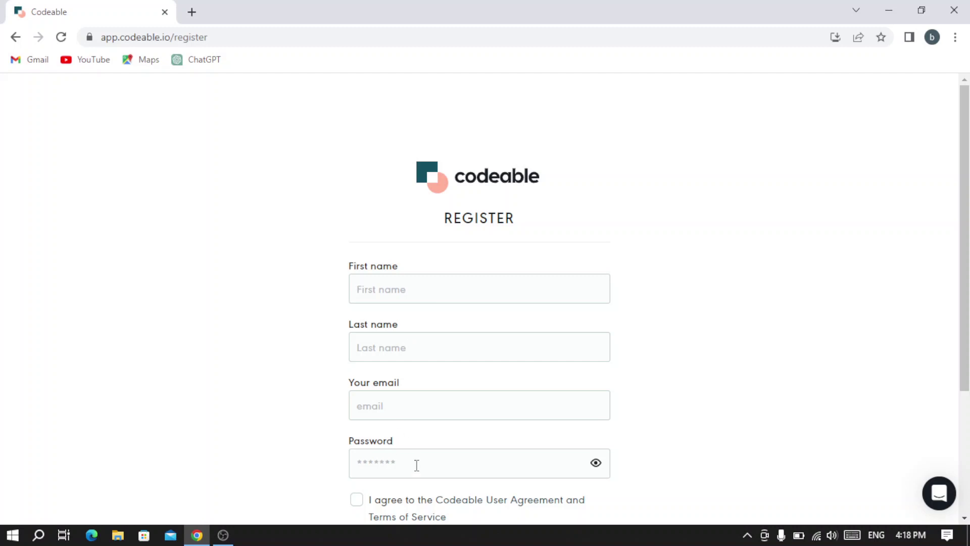
{"action": "scroll", "coordinate": [417, 465], "scroll_direction": "down", "scroll_amount": 3}
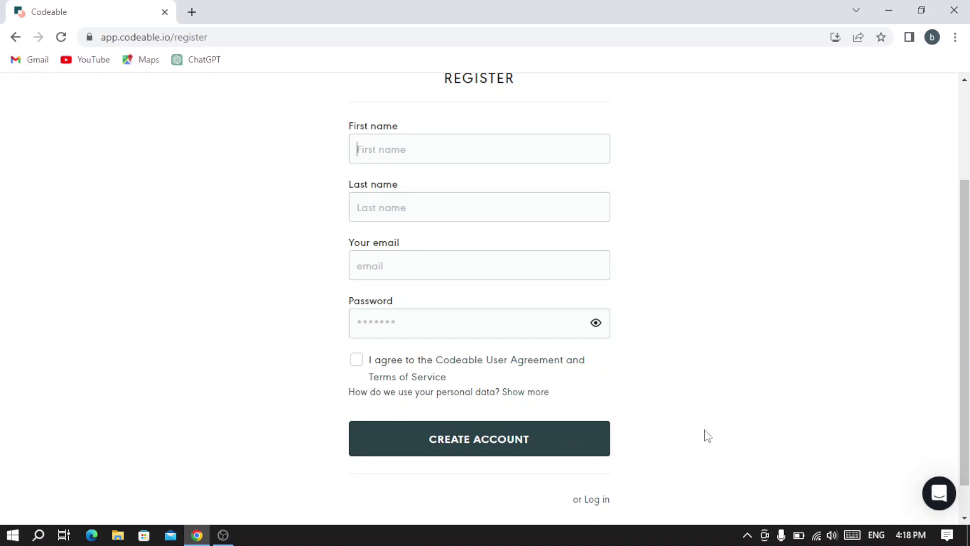
{"action": "scroll", "coordinate": [719, 421], "scroll_direction": "down", "scroll_amount": 1}
{"action": "scroll", "coordinate": [719, 421], "scroll_direction": "up", "scroll_amount": 1}
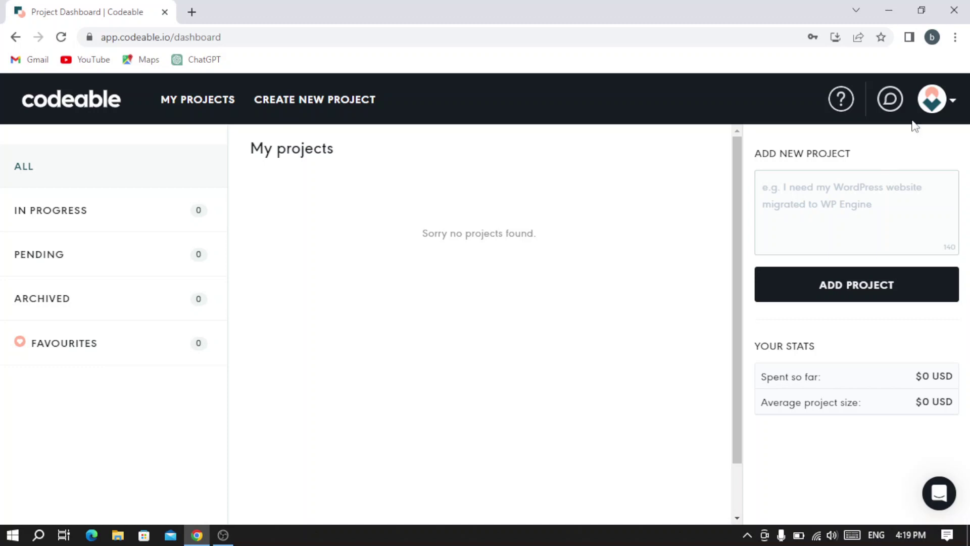
Show the account avatar menu, then dismiss it
{"action": "left_click", "coordinate": [953, 105]}
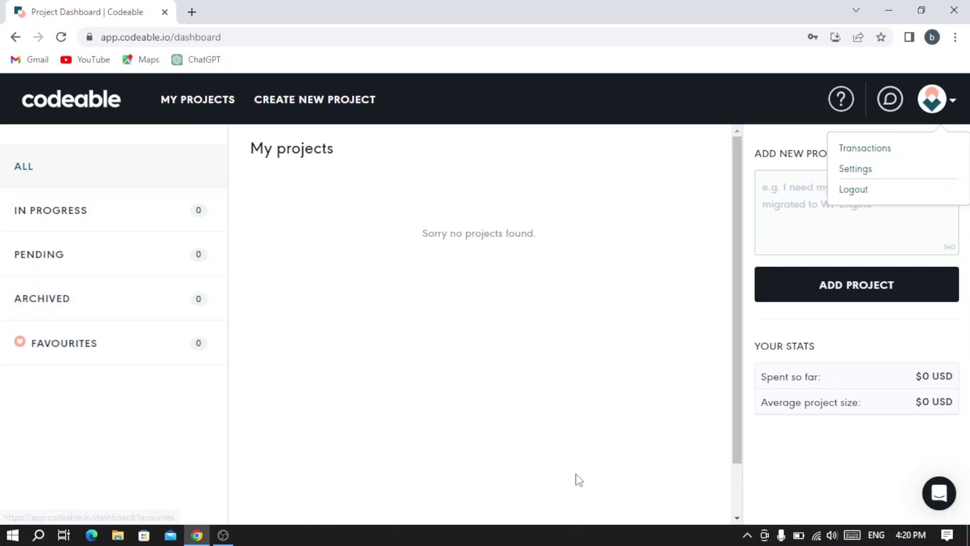
{"action": "left_click", "coordinate": [663, 243]}
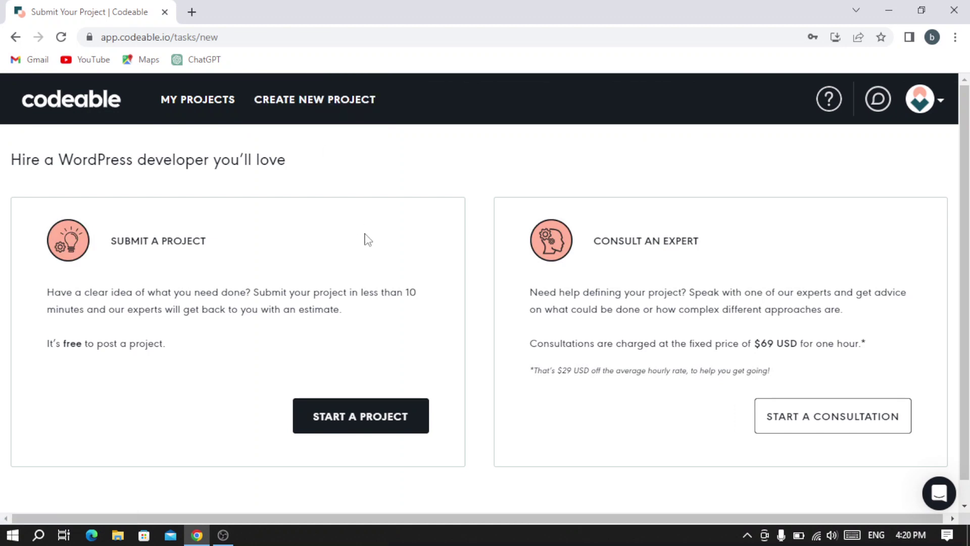
{"action": "scroll", "coordinate": [368, 240], "scroll_direction": "down", "scroll_amount": 1}
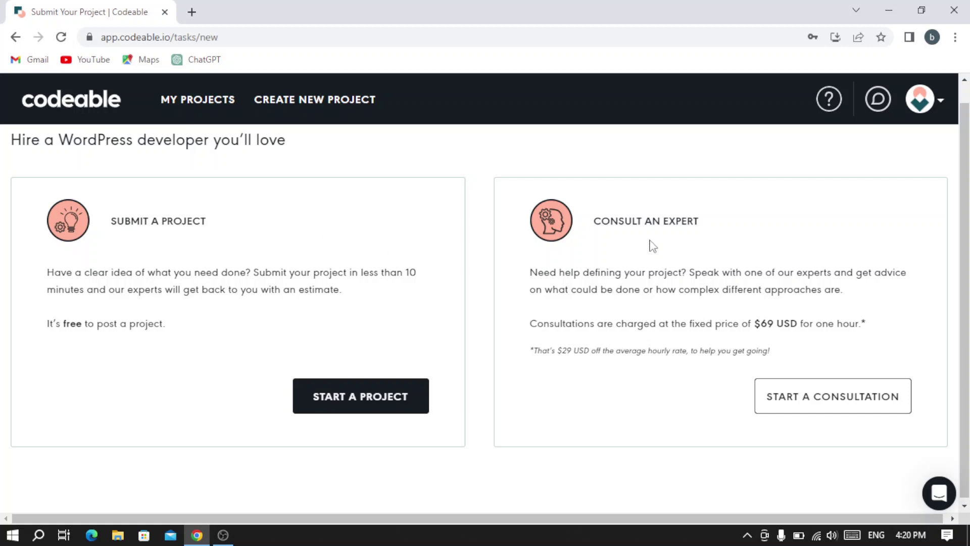
{"action": "scroll", "coordinate": [652, 245], "scroll_direction": "up", "scroll_amount": 1}
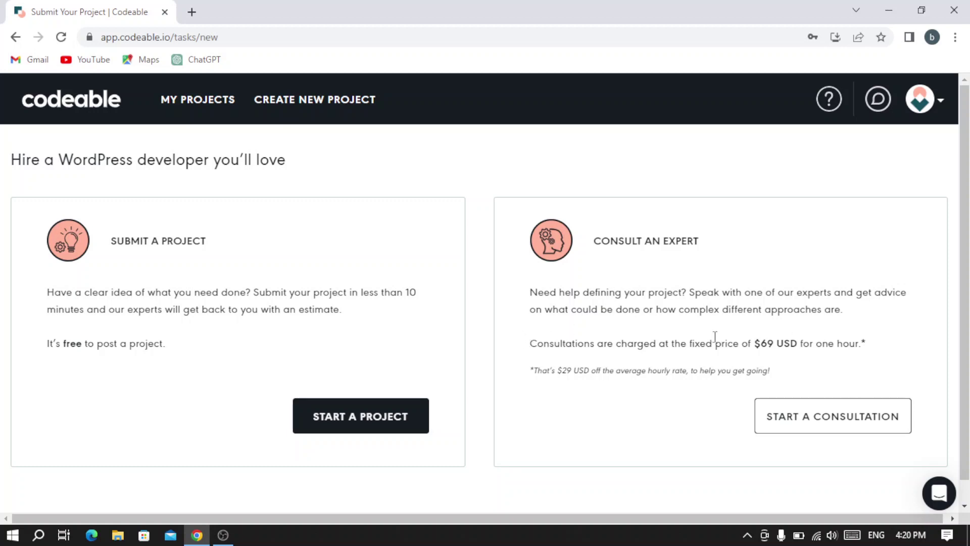
{"action": "scroll", "coordinate": [336, 310], "scroll_direction": "down", "scroll_amount": 1}
{"action": "scroll", "coordinate": [335, 310], "scroll_direction": "up", "scroll_amount": 1}
Start a project asking for Developing or Designing help with an eCommerce site
{"action": "left_click", "coordinate": [345, 417]}
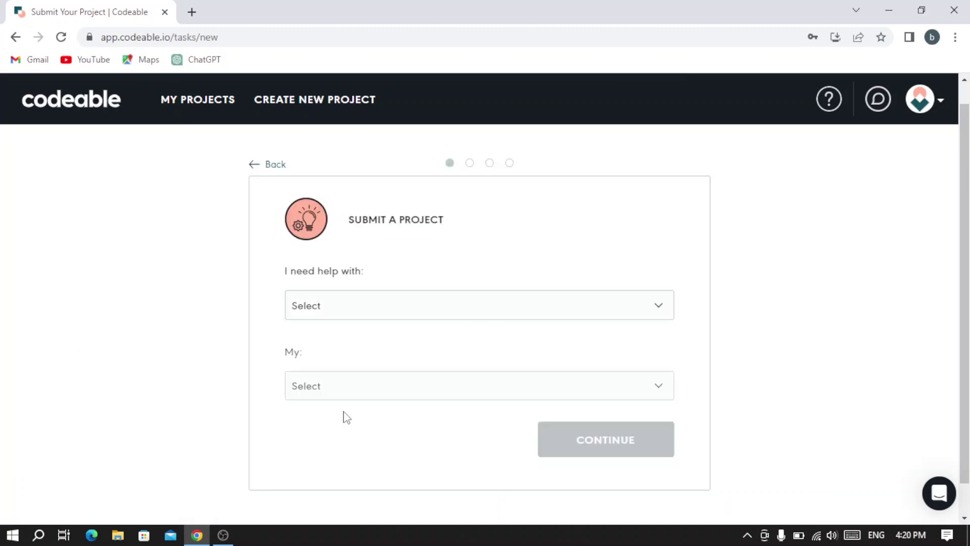
{"action": "left_click", "coordinate": [430, 306]}
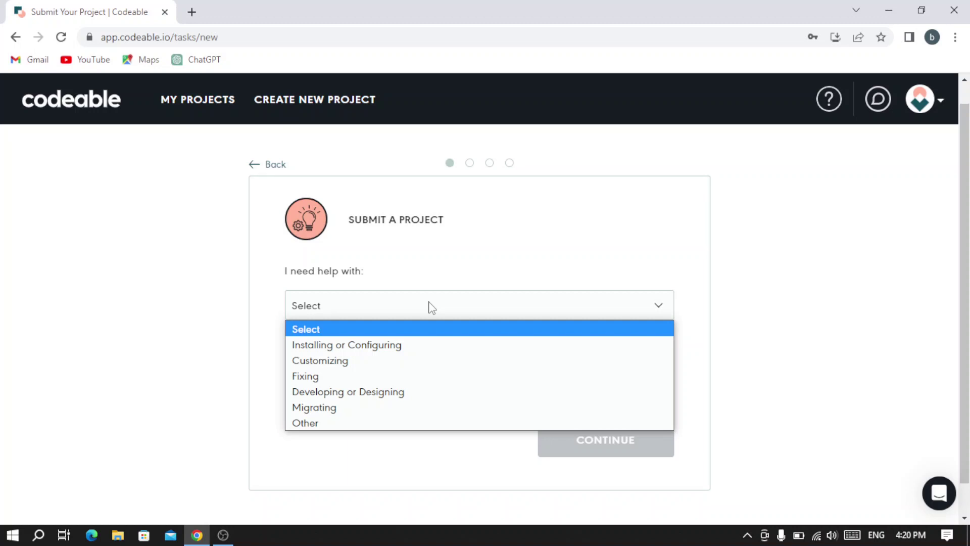
{"action": "left_click", "coordinate": [386, 396]}
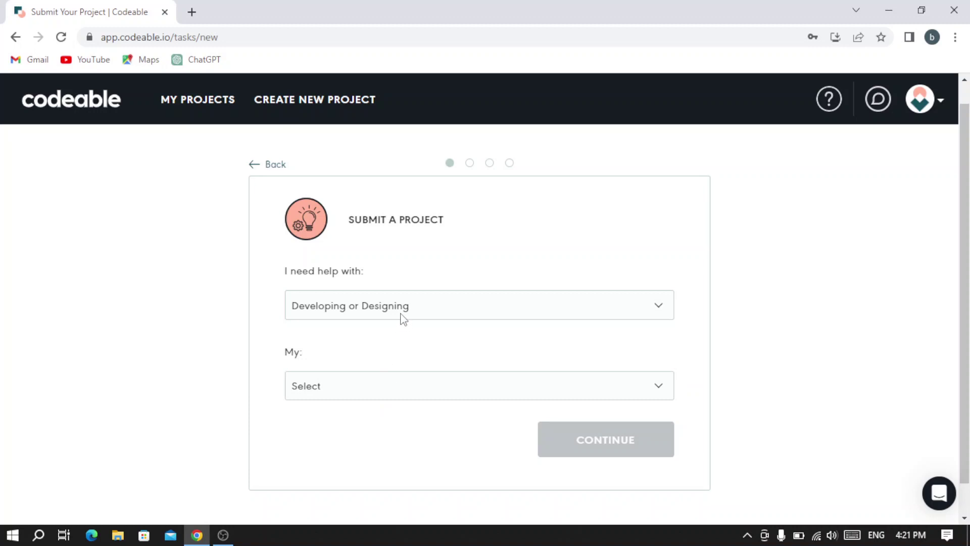
{"action": "left_click", "coordinate": [421, 390]}
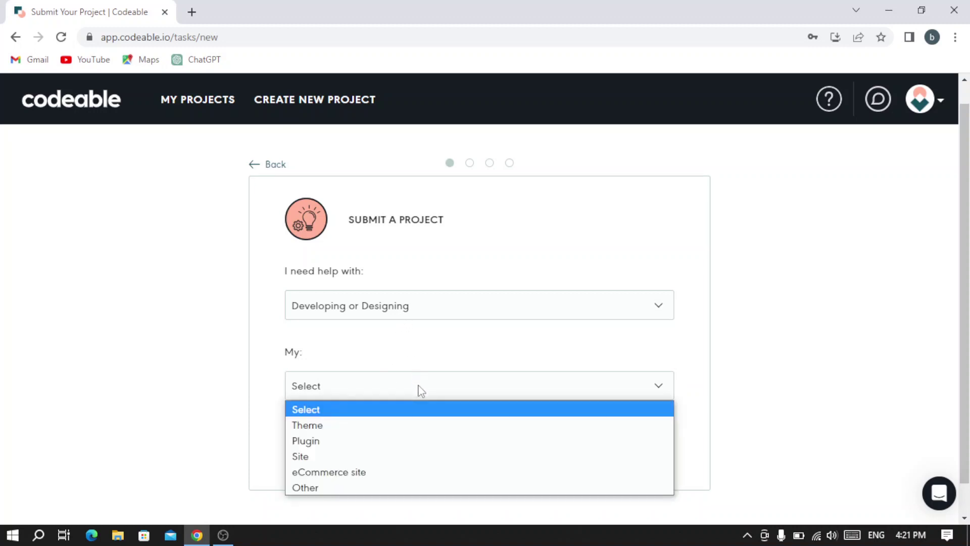
{"action": "left_click", "coordinate": [426, 481]}
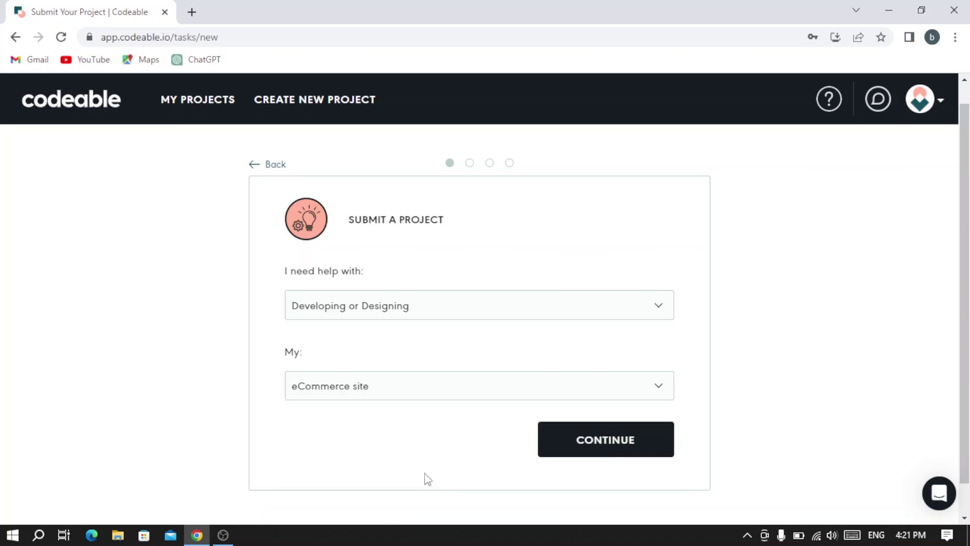
Continue to the project details step and enter a project title
{"action": "left_click", "coordinate": [555, 452]}
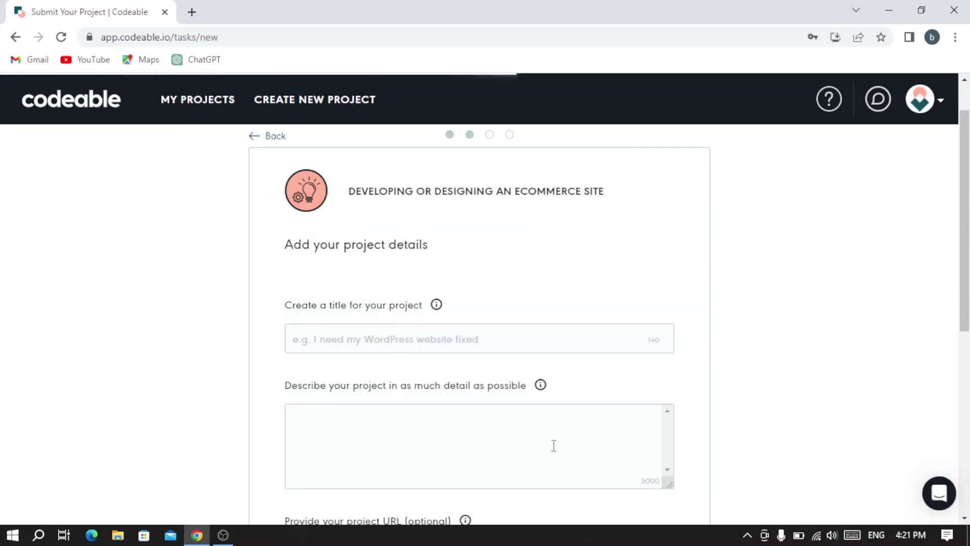
{"action": "scroll", "coordinate": [555, 306], "scroll_direction": "down", "scroll_amount": 1}
{"action": "scroll", "coordinate": [554, 306], "scroll_direction": "down", "scroll_amount": 2}
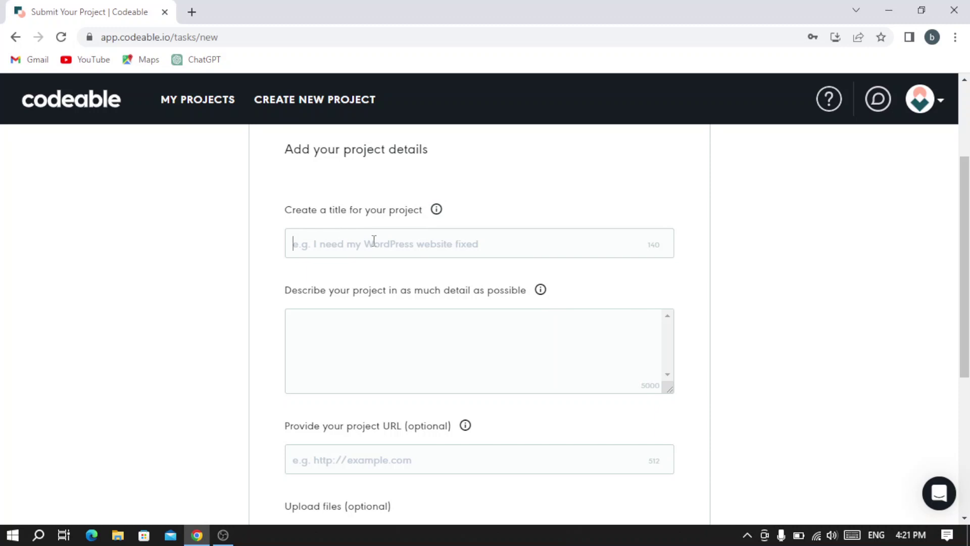
{"action": "type", "text": "bob"}
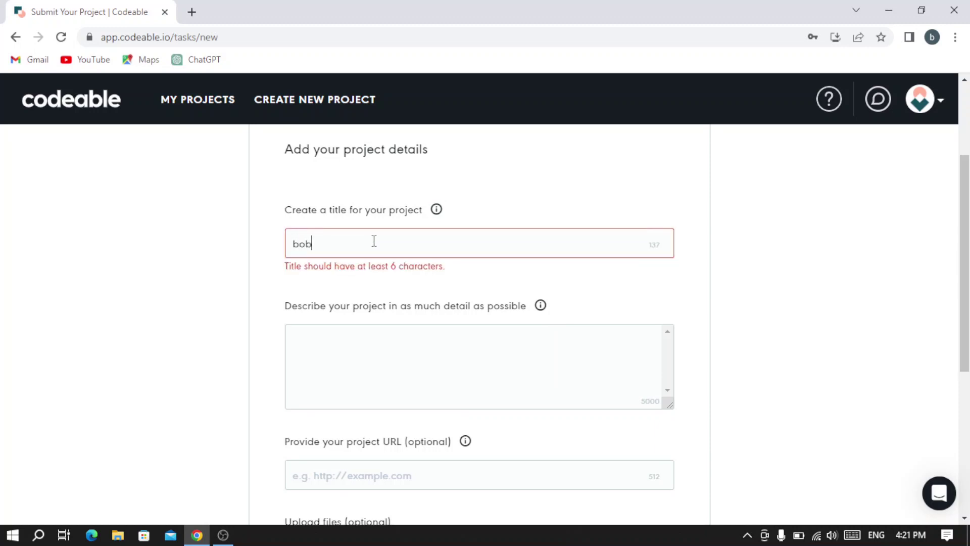
{"action": "type", "text": "3nid"}
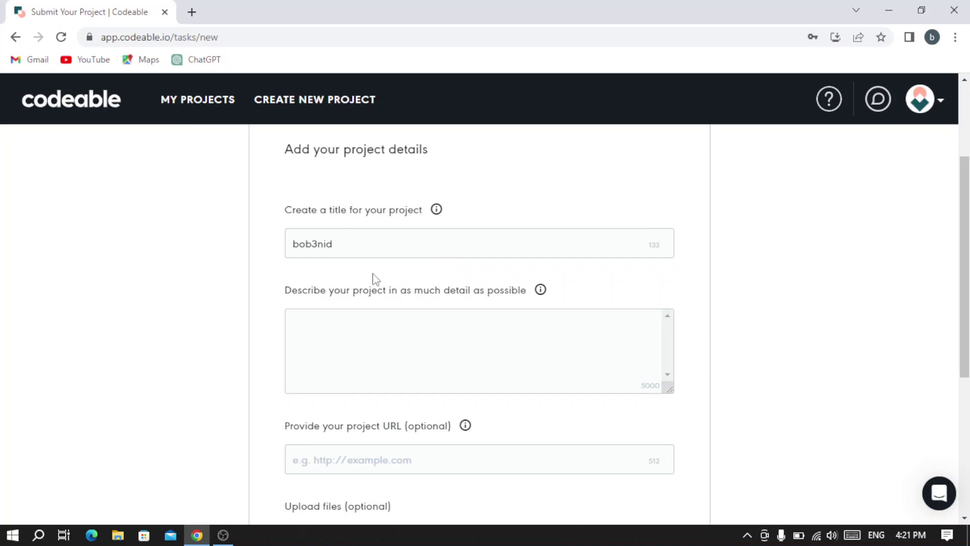
{"action": "scroll", "coordinate": [373, 277], "scroll_direction": "down", "scroll_amount": 1}
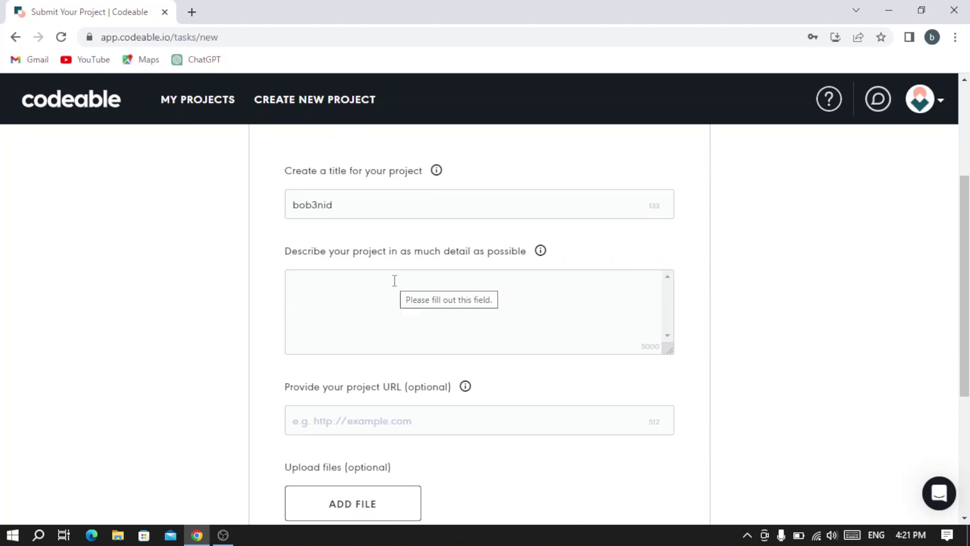
Describe the project as 'I want to build a website for a clothing brand'
{"action": "left_click", "coordinate": [395, 280]}
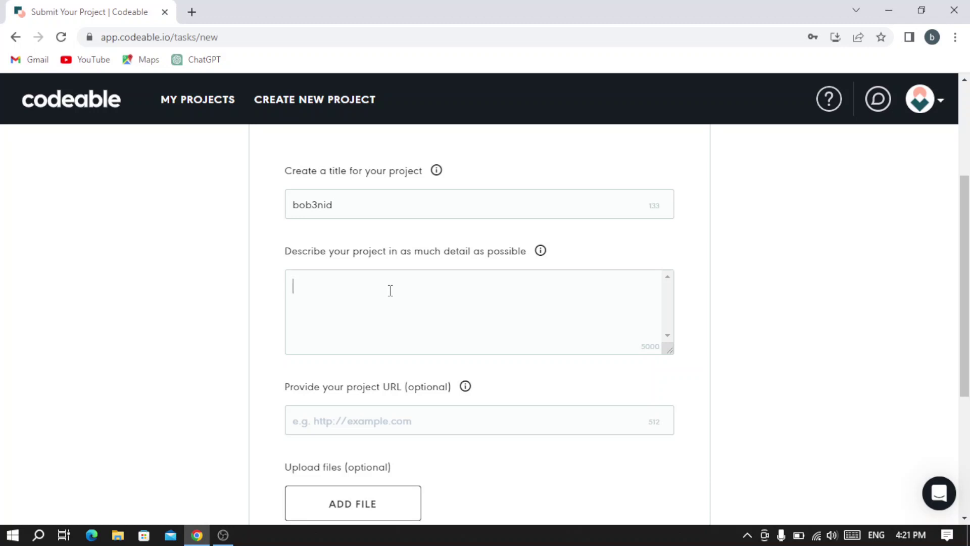
{"action": "type", "text": "i"}
{"action": "key", "text": "BackSpace"}
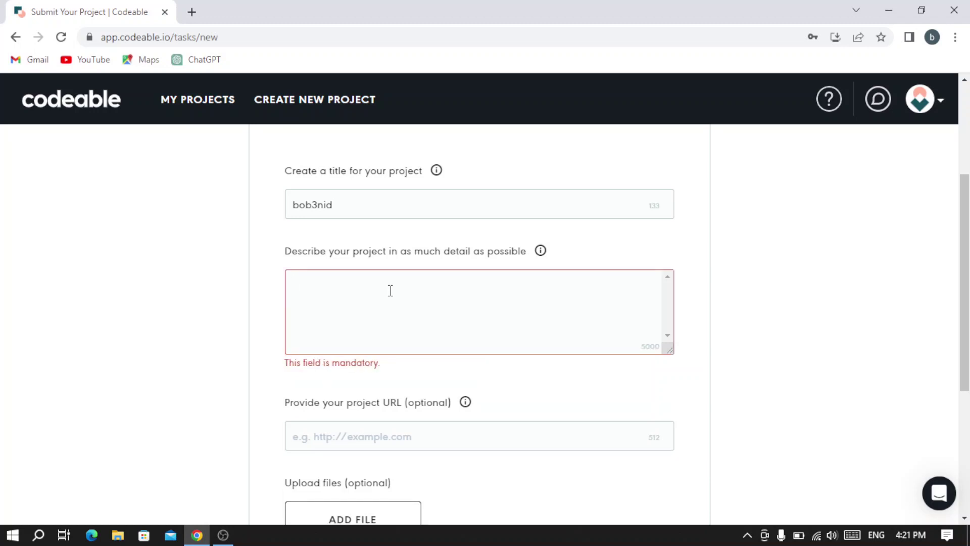
{"action": "type", "text": "I w"}
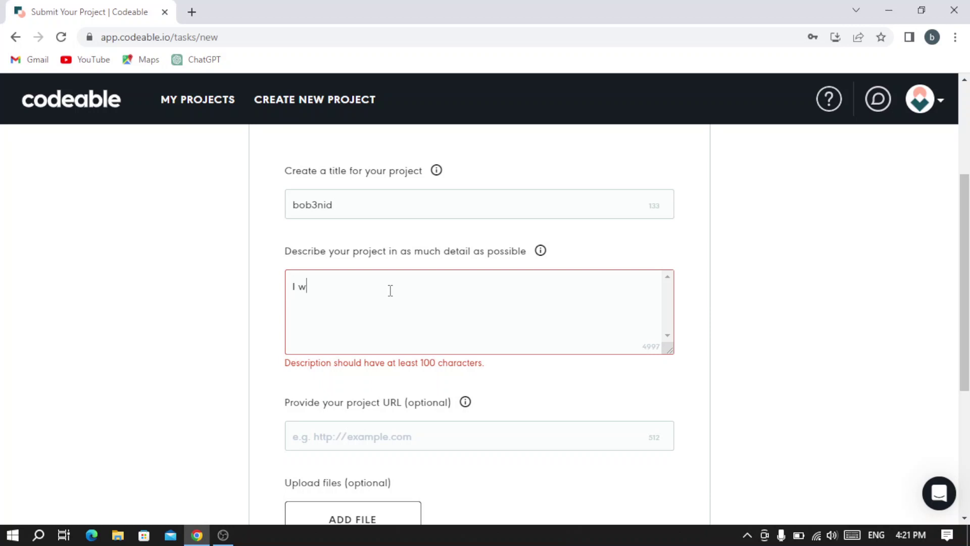
{"action": "type", "text": "ant to build a website for a cl"}
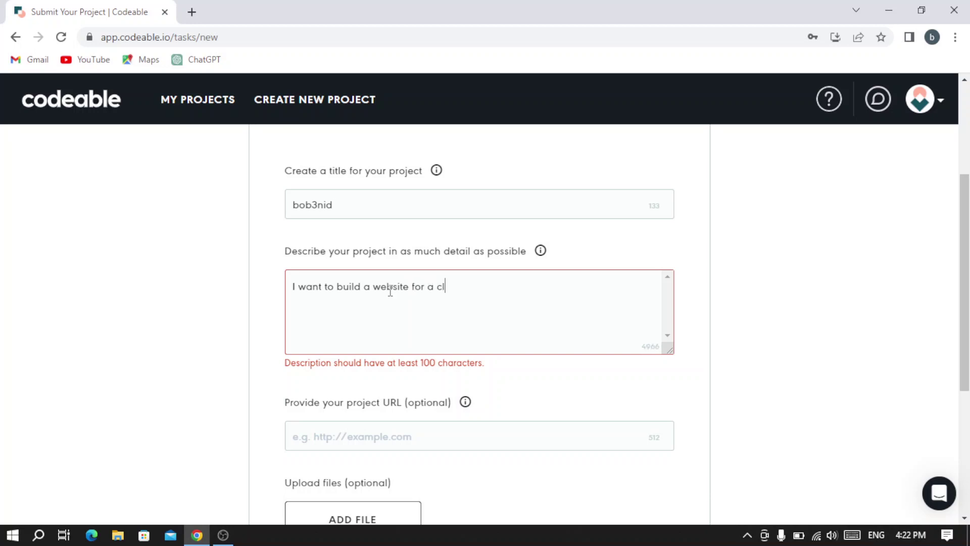
{"action": "type", "text": "othing  brand"}
{"action": "scroll", "coordinate": [390, 292], "scroll_direction": "down", "scroll_amount": 1}
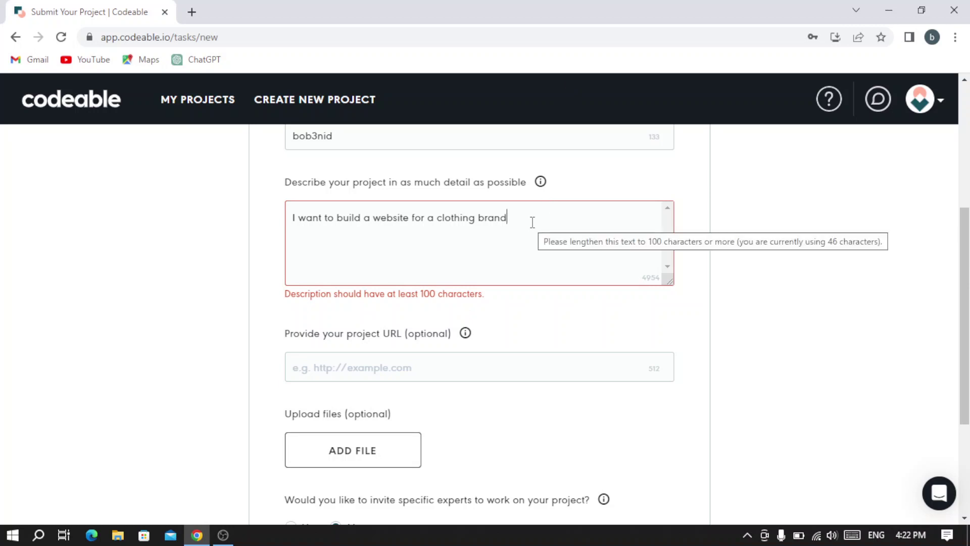
{"action": "scroll", "coordinate": [533, 223], "scroll_direction": "up", "scroll_amount": 2}
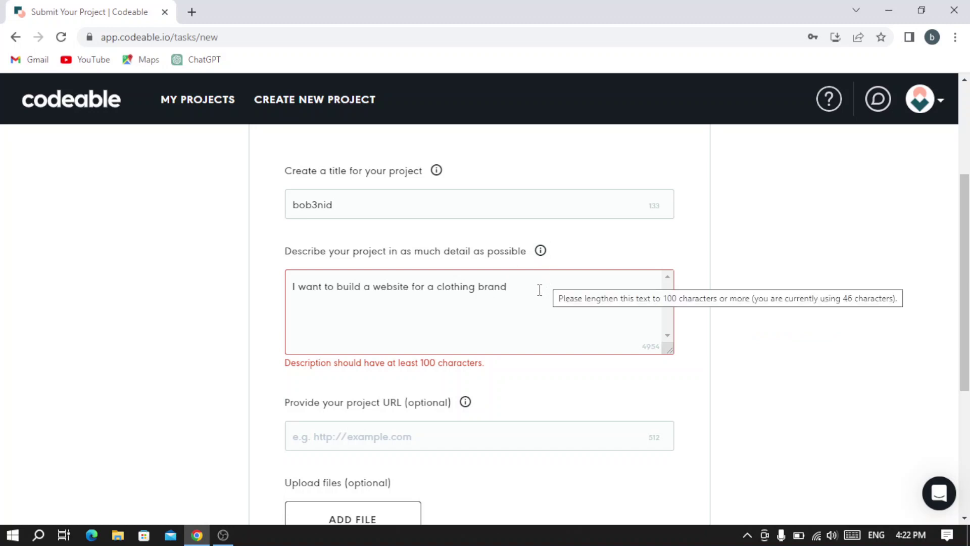
{"action": "scroll", "coordinate": [540, 289], "scroll_direction": "down", "scroll_amount": 1}
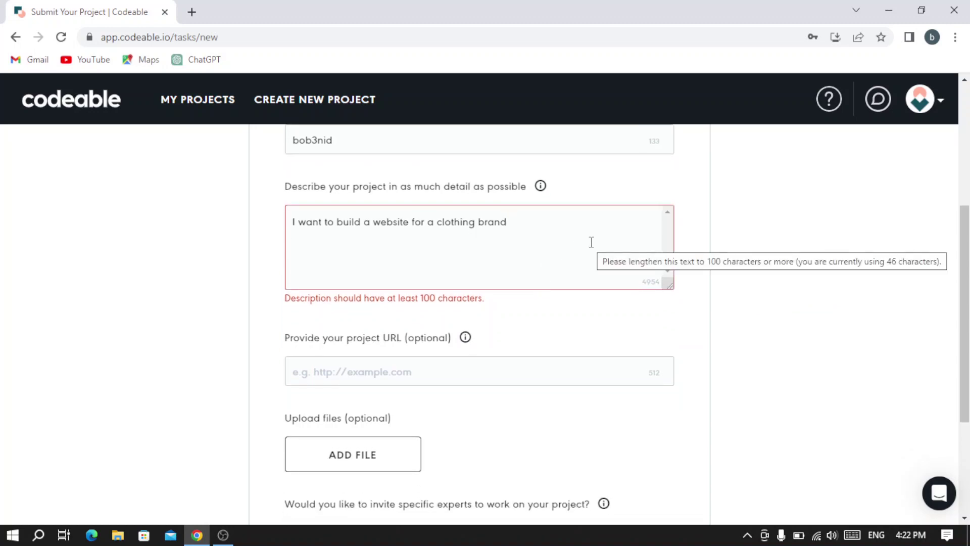
{"action": "scroll", "coordinate": [591, 242], "scroll_direction": "up", "scroll_amount": 2}
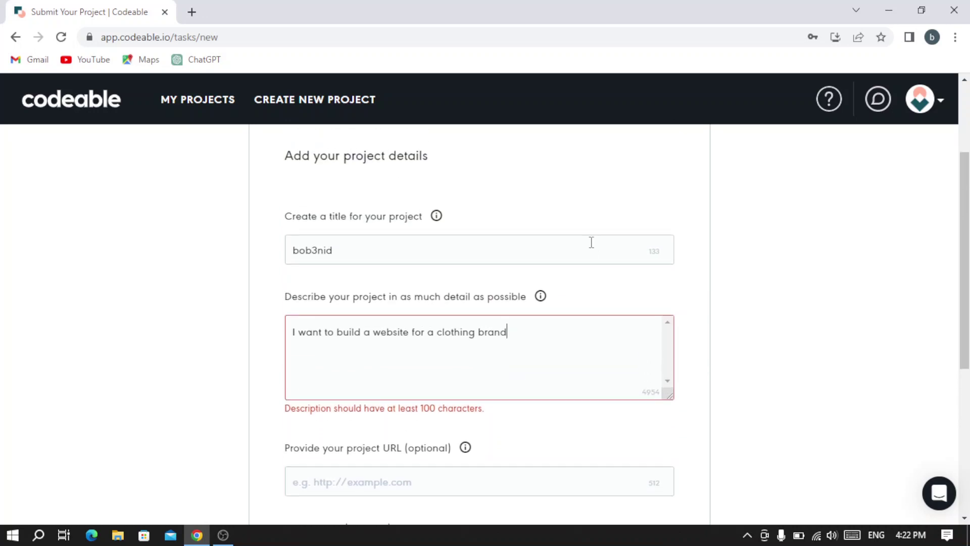
{"action": "scroll", "coordinate": [515, 236], "scroll_direction": "up", "scroll_amount": 2}
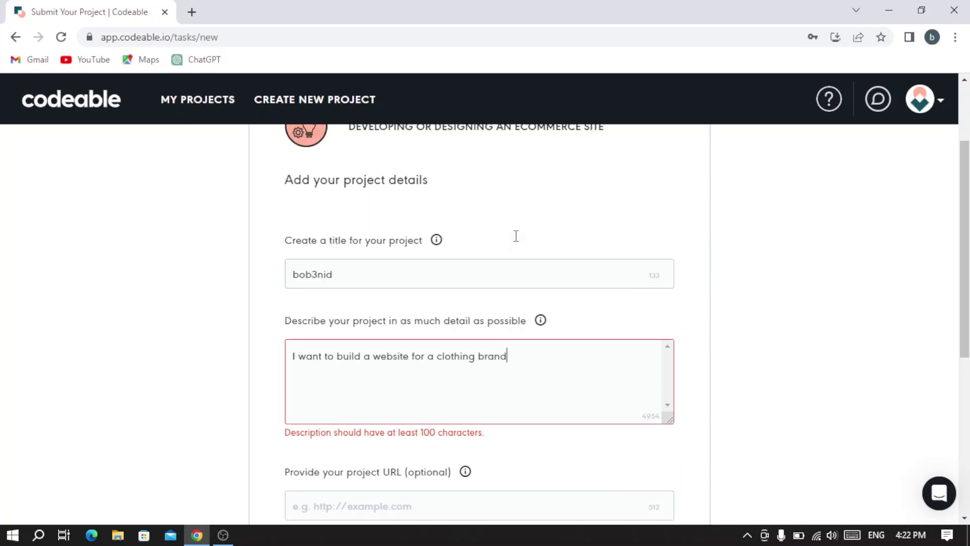
{"action": "scroll", "coordinate": [516, 236], "scroll_direction": "down", "scroll_amount": 6}
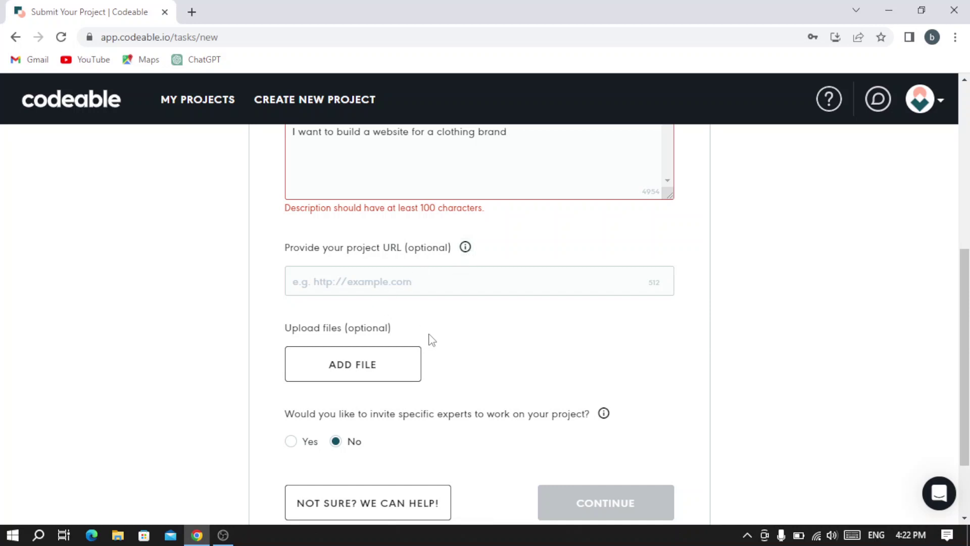
{"action": "scroll", "coordinate": [430, 338], "scroll_direction": "down", "scroll_amount": 1}
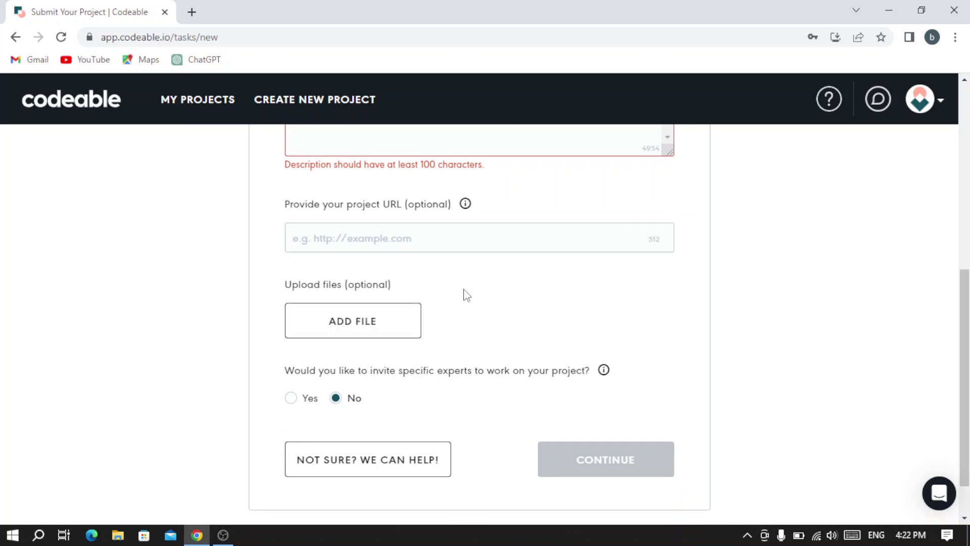
{"action": "scroll", "coordinate": [463, 294], "scroll_direction": "up", "scroll_amount": 1}
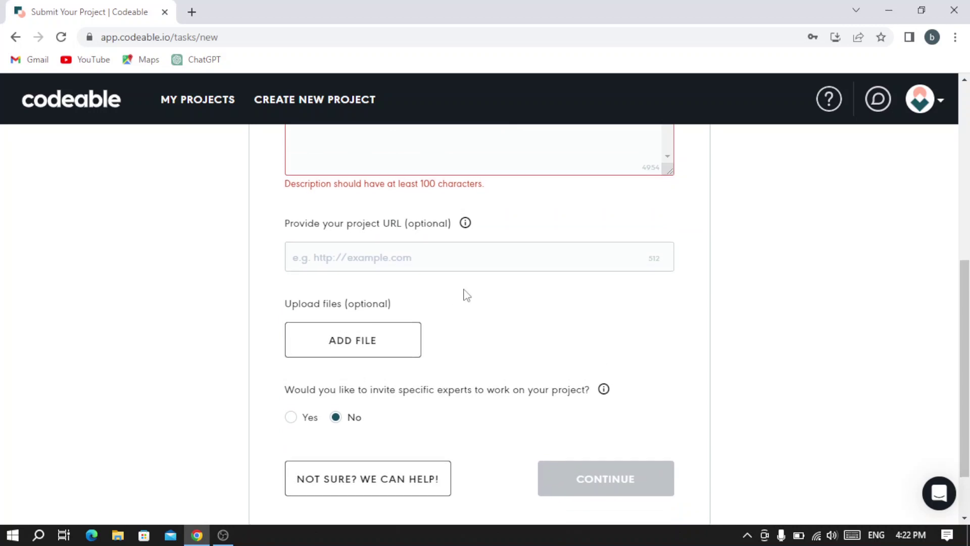
{"action": "scroll", "coordinate": [463, 295], "scroll_direction": "down", "scroll_amount": 1}
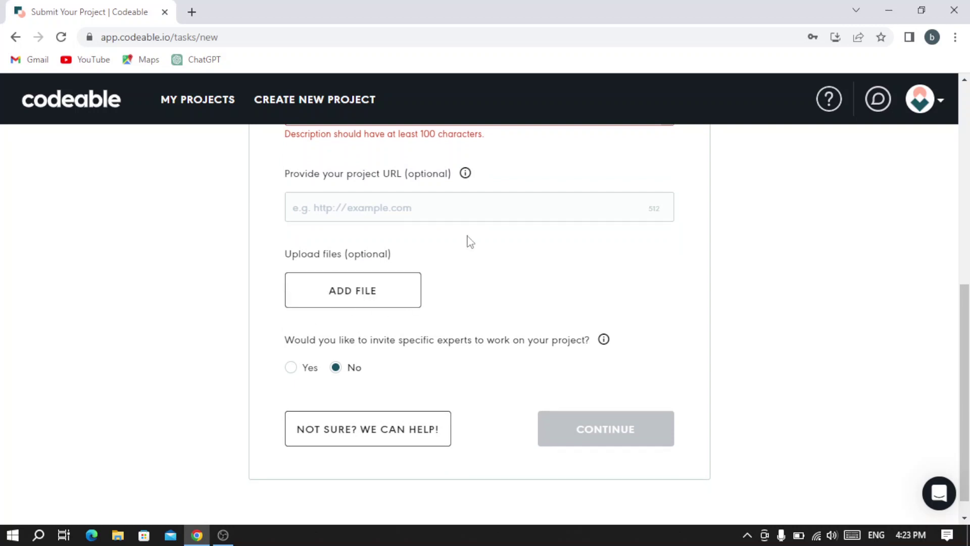
{"action": "scroll", "coordinate": [547, 281], "scroll_direction": "down", "scroll_amount": 1}
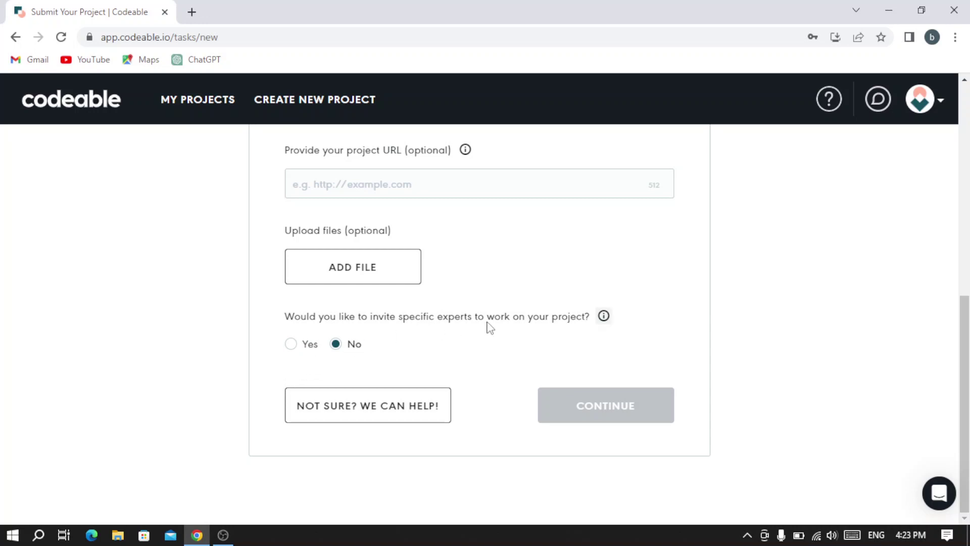
{"action": "scroll", "coordinate": [538, 354], "scroll_direction": "up", "scroll_amount": 1}
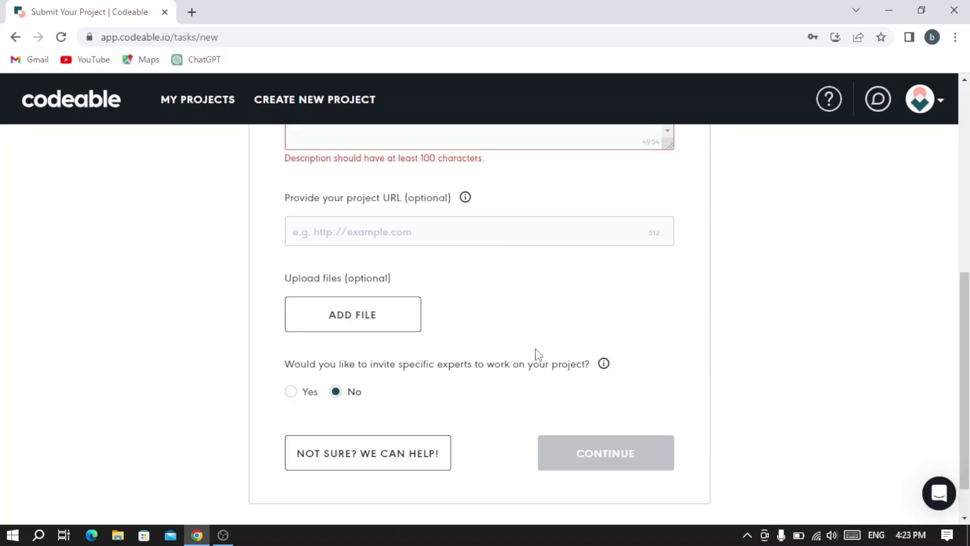
{"action": "scroll", "coordinate": [537, 354], "scroll_direction": "up", "scroll_amount": 4}
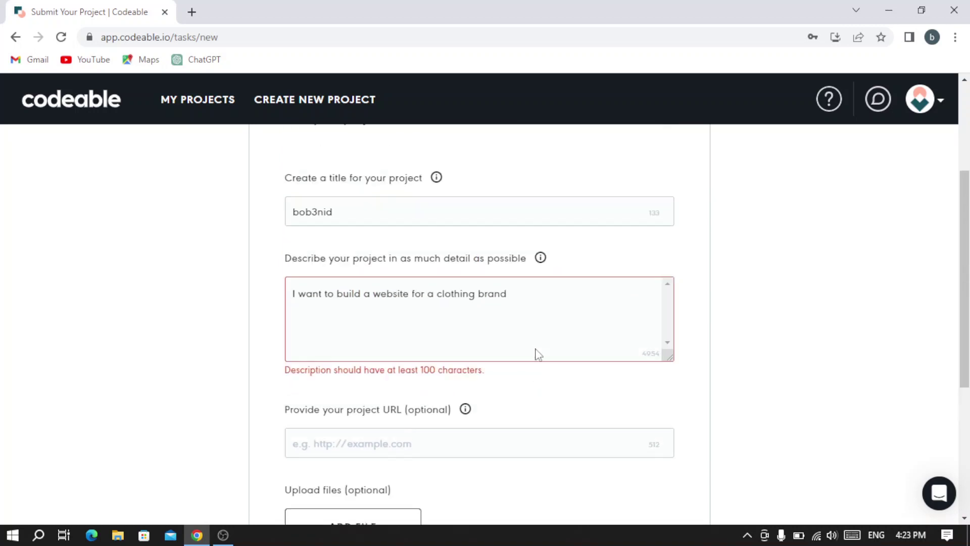
{"action": "scroll", "coordinate": [537, 349], "scroll_direction": "down", "scroll_amount": 3}
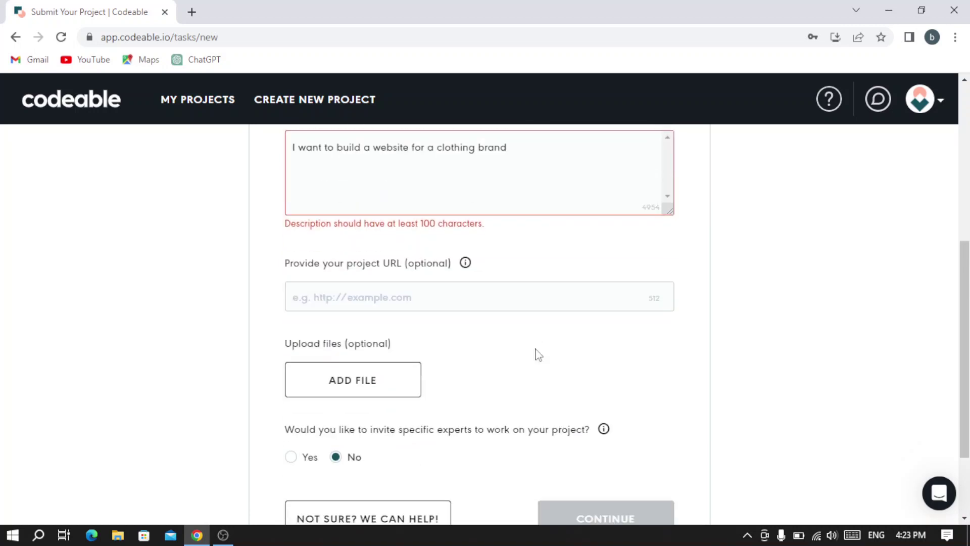
{"action": "scroll", "coordinate": [539, 355], "scroll_direction": "down", "scroll_amount": 2}
{"action": "scroll", "coordinate": [538, 353], "scroll_direction": "up", "scroll_amount": 1}
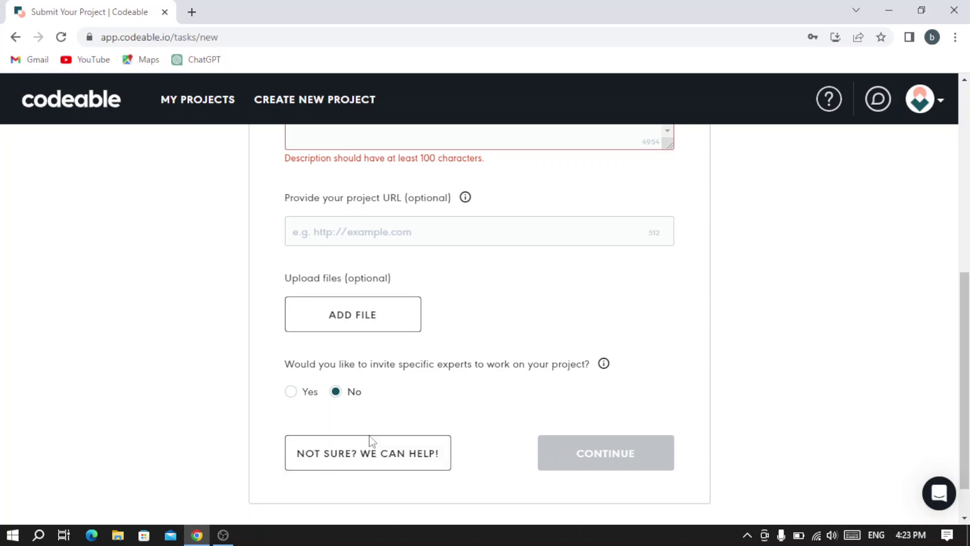
{"action": "scroll", "coordinate": [524, 346], "scroll_direction": "up", "scroll_amount": 8}
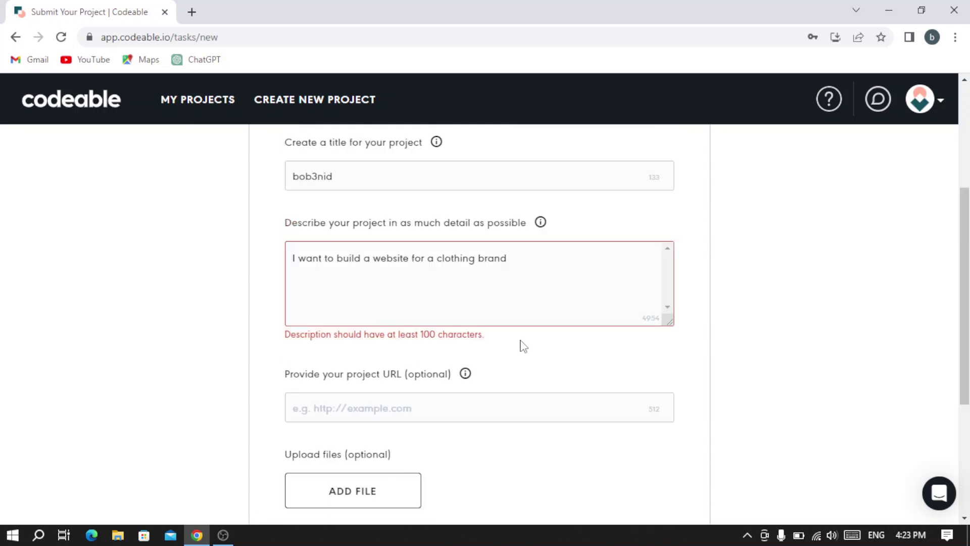
{"action": "scroll", "coordinate": [524, 346], "scroll_direction": "up", "scroll_amount": 1}
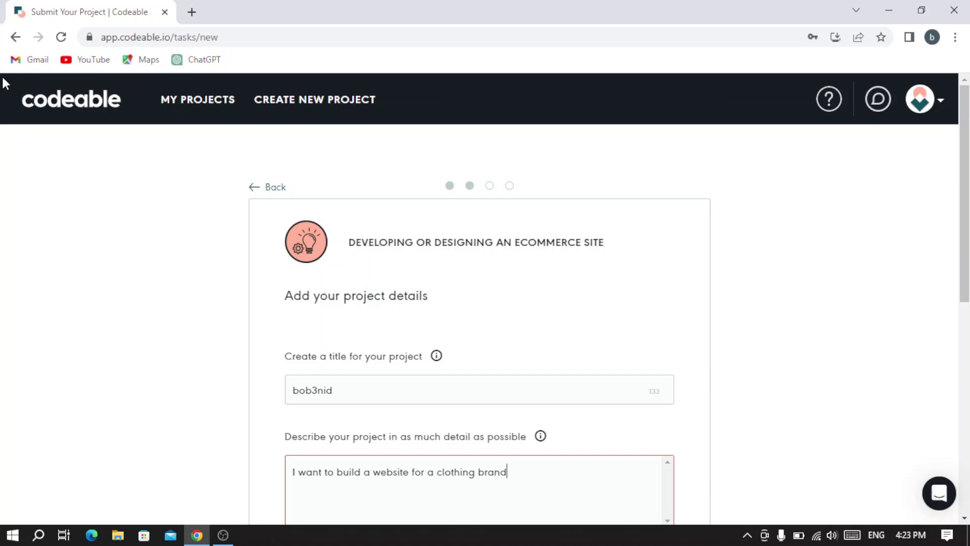
Go back twice to the empty dashboard, then choose CREATE NEW PROJECT
{"action": "left_click", "coordinate": [14, 38]}
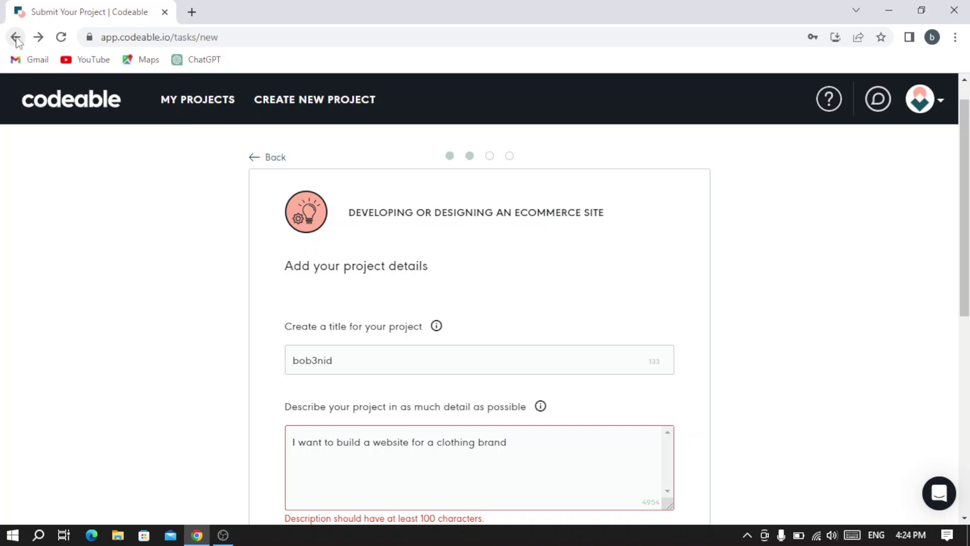
{"action": "left_click", "coordinate": [17, 37]}
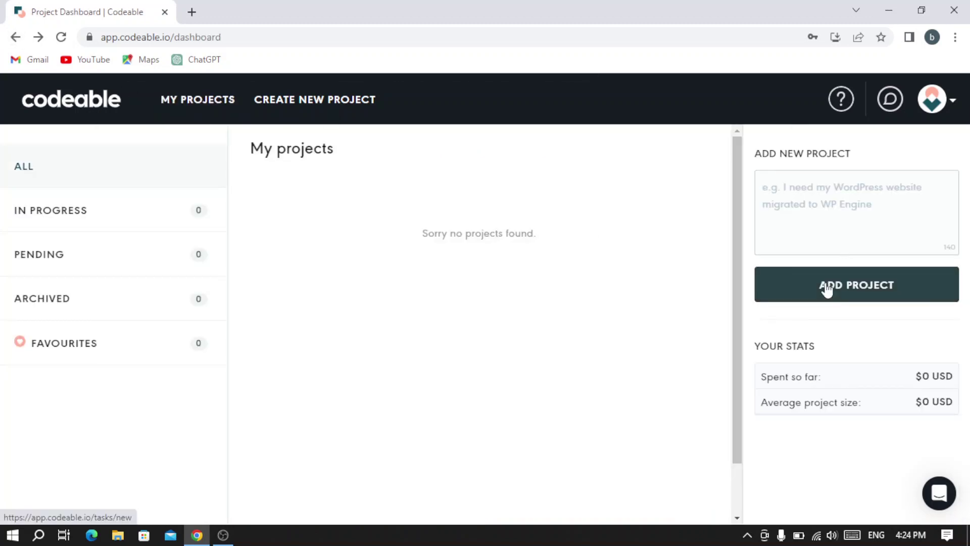
{"action": "left_click", "coordinate": [303, 99]}
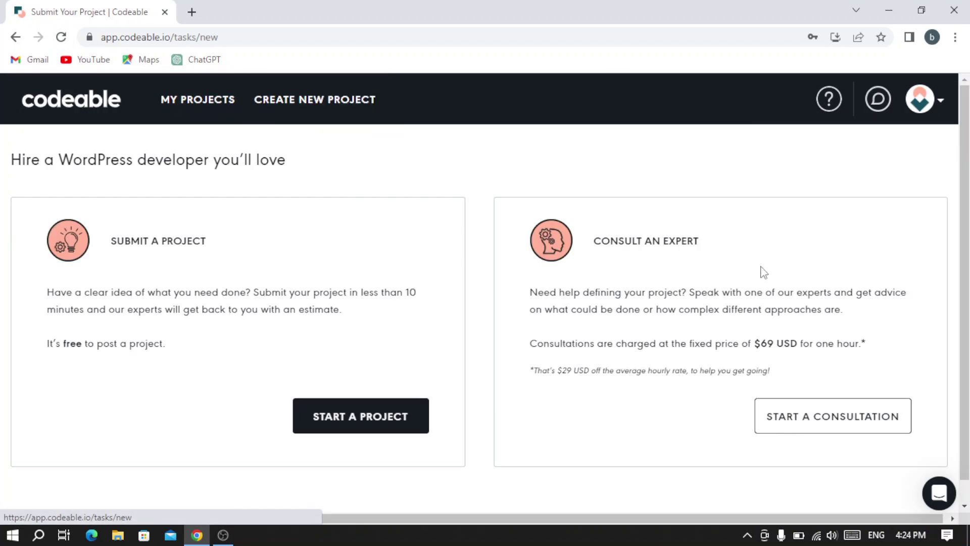
Start a consultation and review the form down to Publish Consultation and back
{"action": "left_click", "coordinate": [851, 418]}
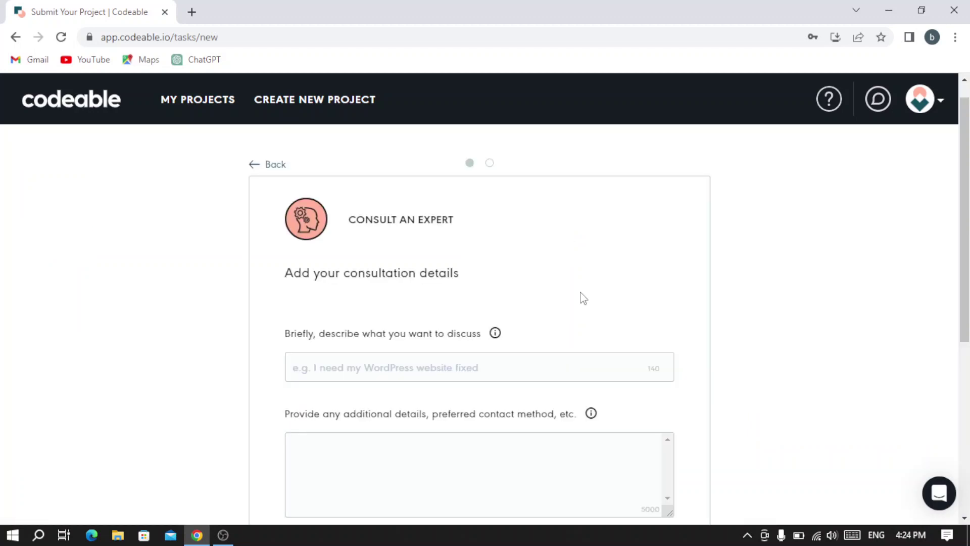
{"action": "scroll", "coordinate": [582, 297], "scroll_direction": "down", "scroll_amount": 2}
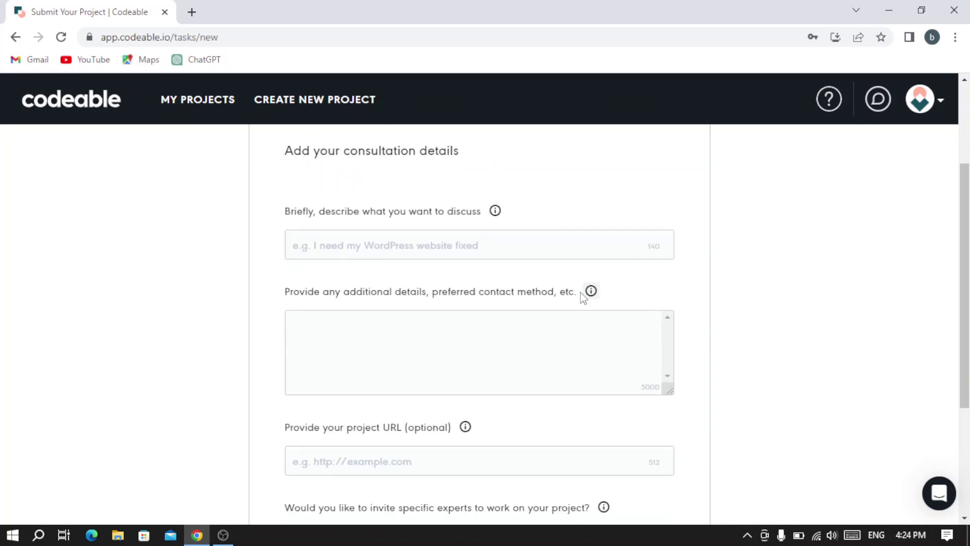
{"action": "scroll", "coordinate": [581, 294], "scroll_direction": "up", "scroll_amount": 1}
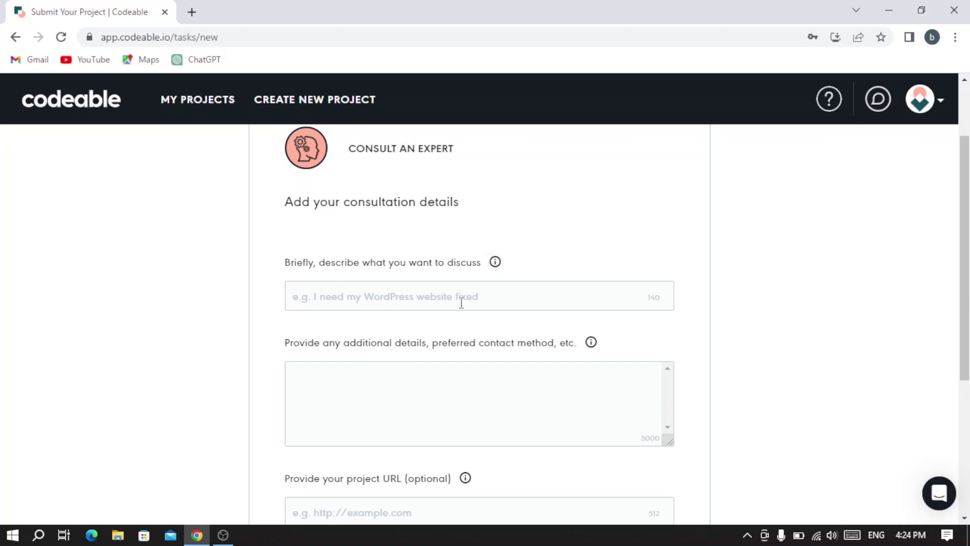
{"action": "scroll", "coordinate": [503, 286], "scroll_direction": "down", "scroll_amount": 1}
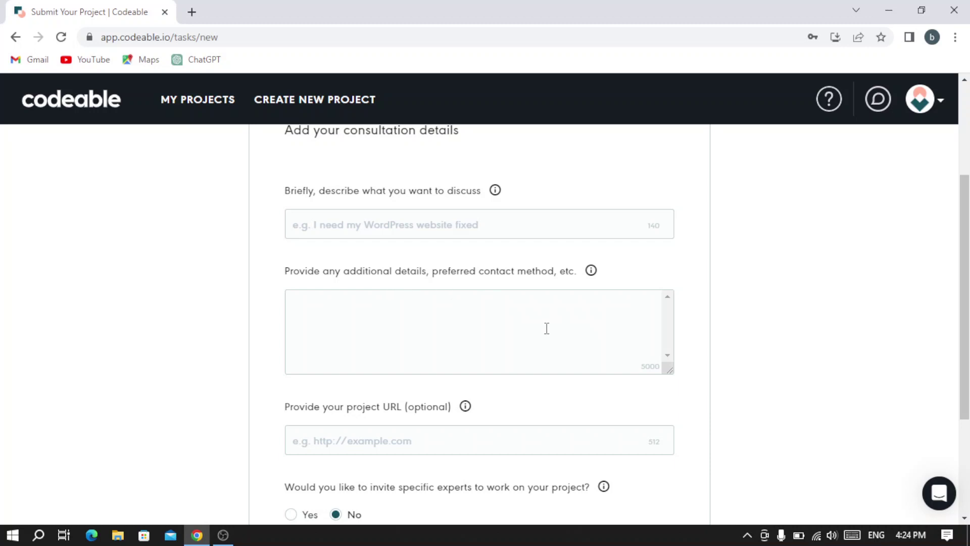
{"action": "scroll", "coordinate": [546, 330], "scroll_direction": "down", "scroll_amount": 3}
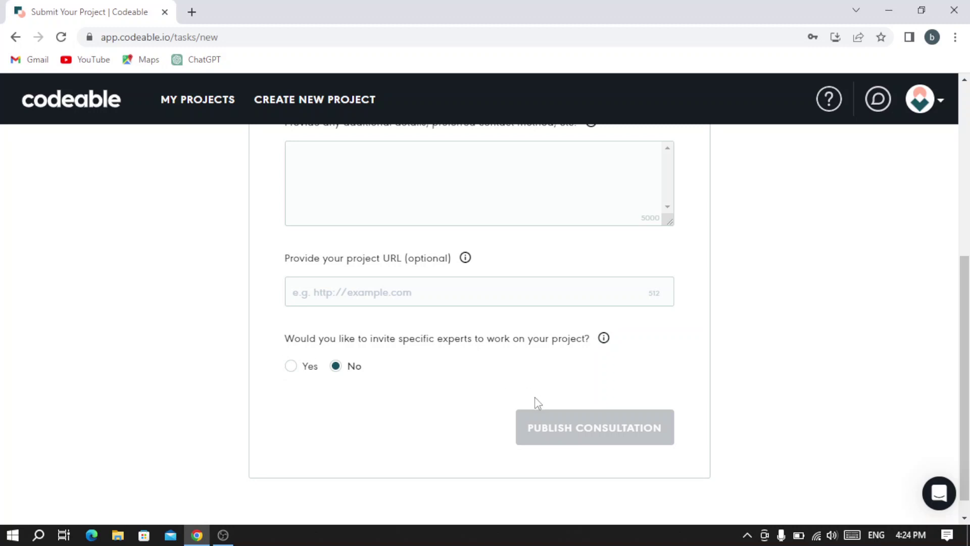
{"action": "scroll", "coordinate": [536, 402], "scroll_direction": "up", "scroll_amount": 1}
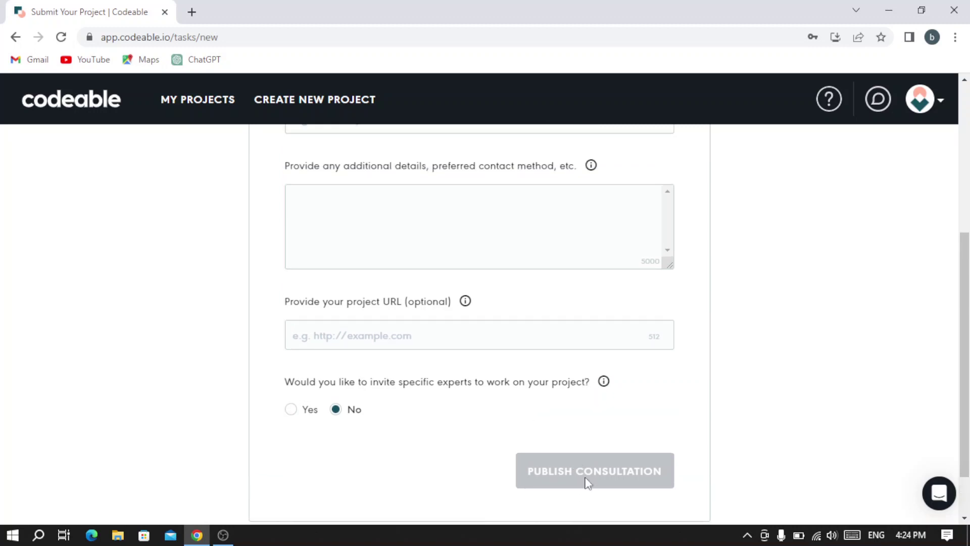
{"action": "scroll", "coordinate": [552, 326], "scroll_direction": "up", "scroll_amount": 2}
{"action": "scroll", "coordinate": [554, 328], "scroll_direction": "up", "scroll_amount": 5}
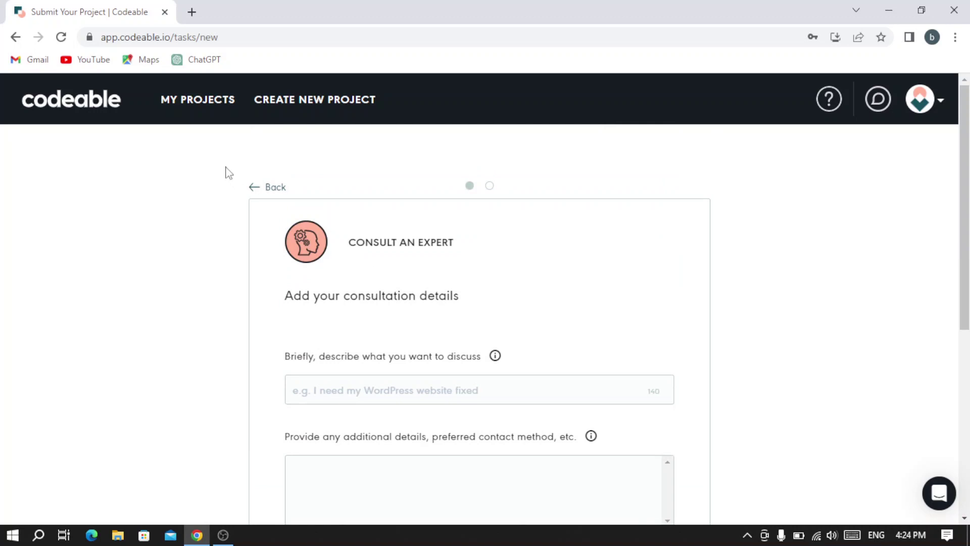
Go back from the unsubmitted consultation form to the Project Dashboard
{"action": "left_click", "coordinate": [16, 37]}
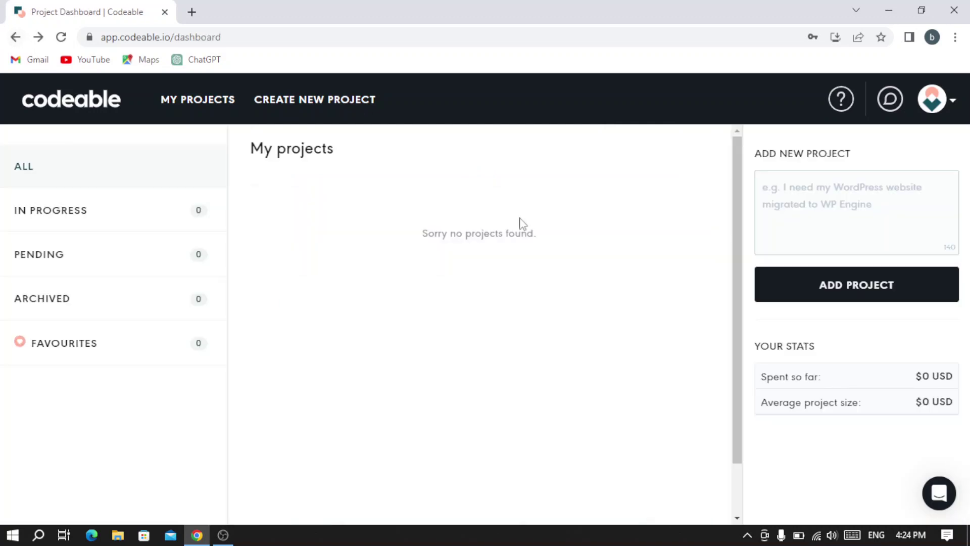